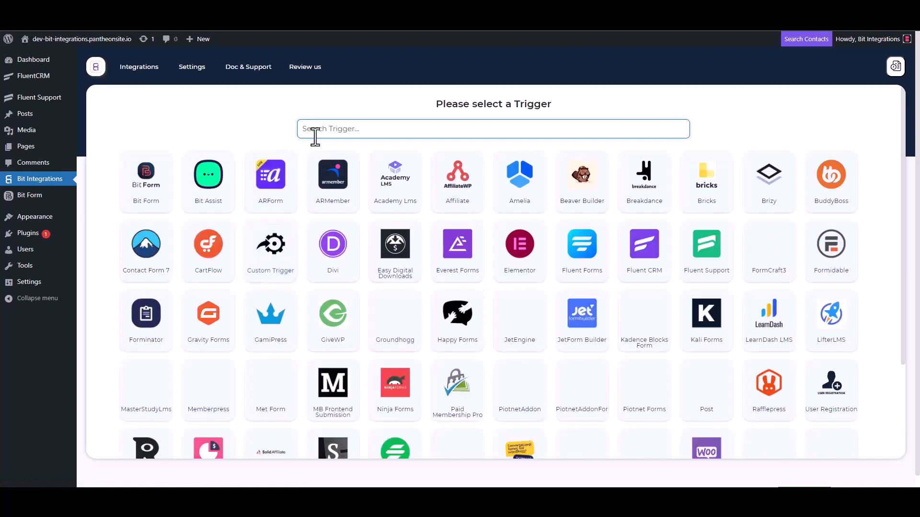
Choose Fluent Support as the trigger, copy its webhook URL, and start fetching test data.
left_click(707, 261)
left_click(654, 230)
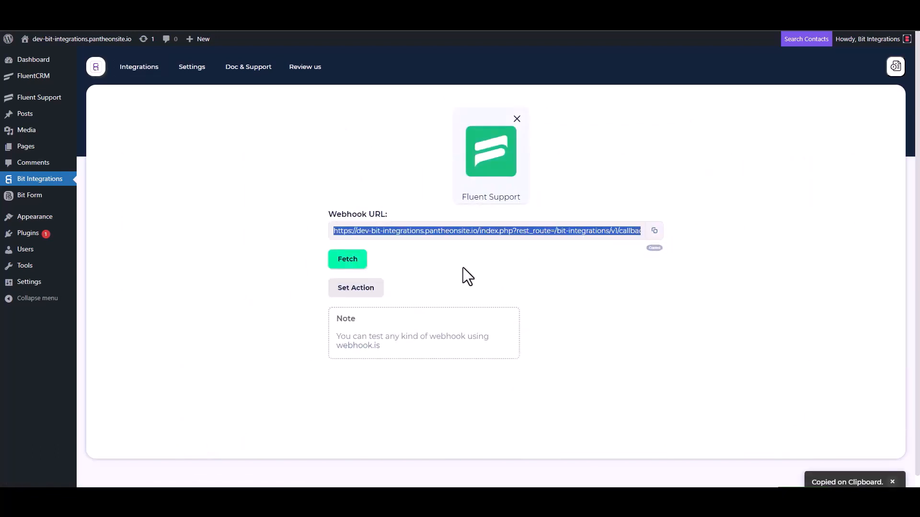
left_click(348, 263)
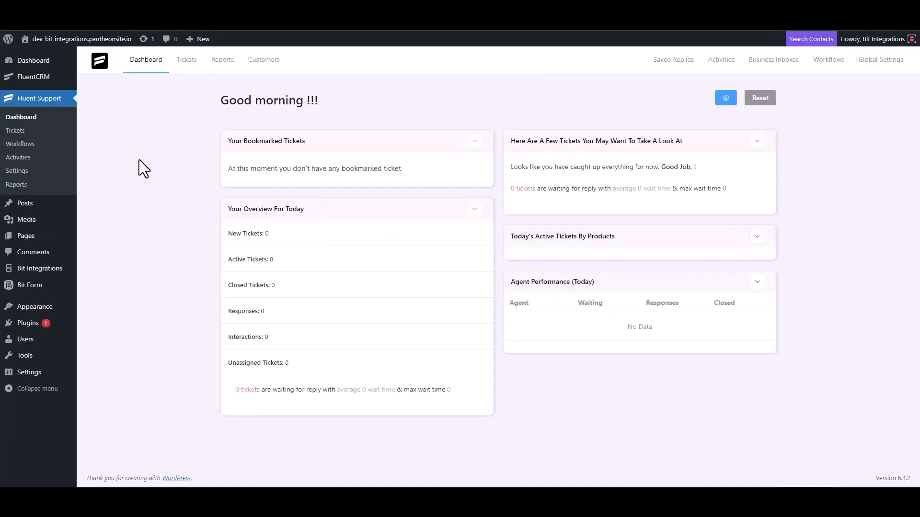
Create an Automatic workflow named 'Bit Integrations' and continue to its editor.
left_click(33, 144)
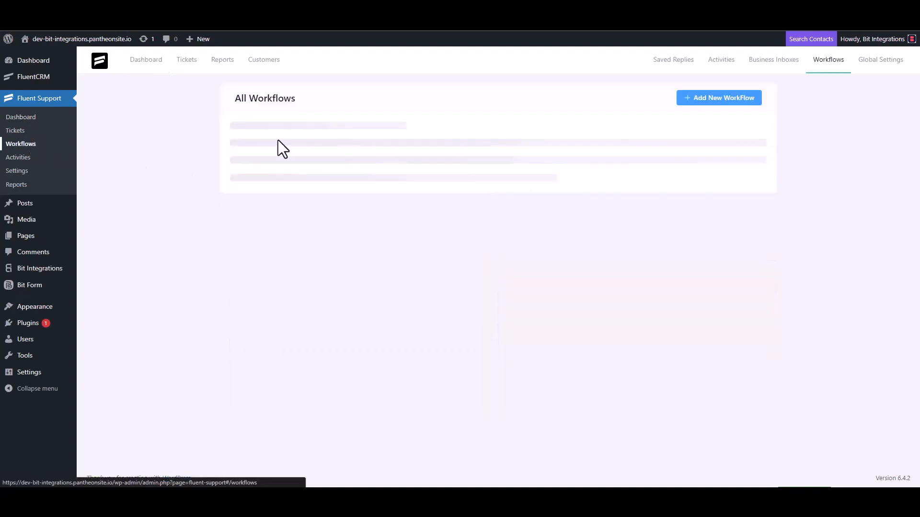
left_click(706, 101)
left_click(278, 114)
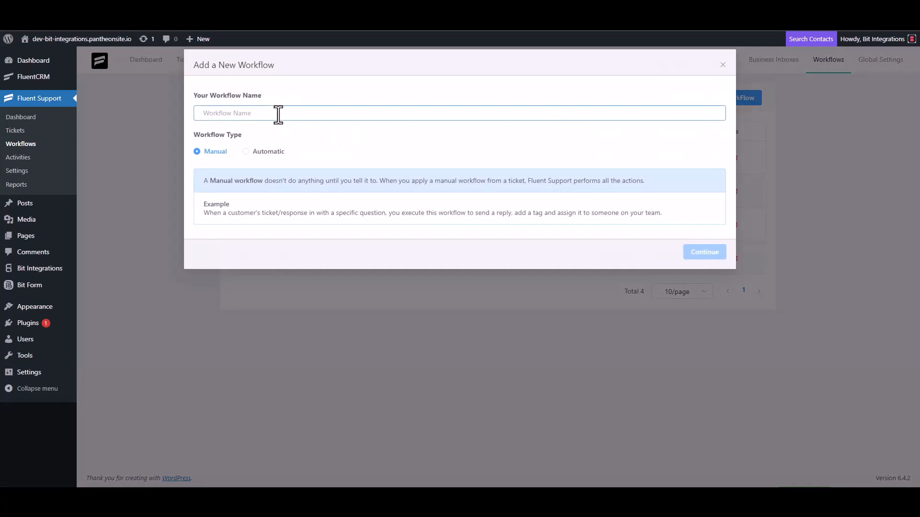
type("Bit")
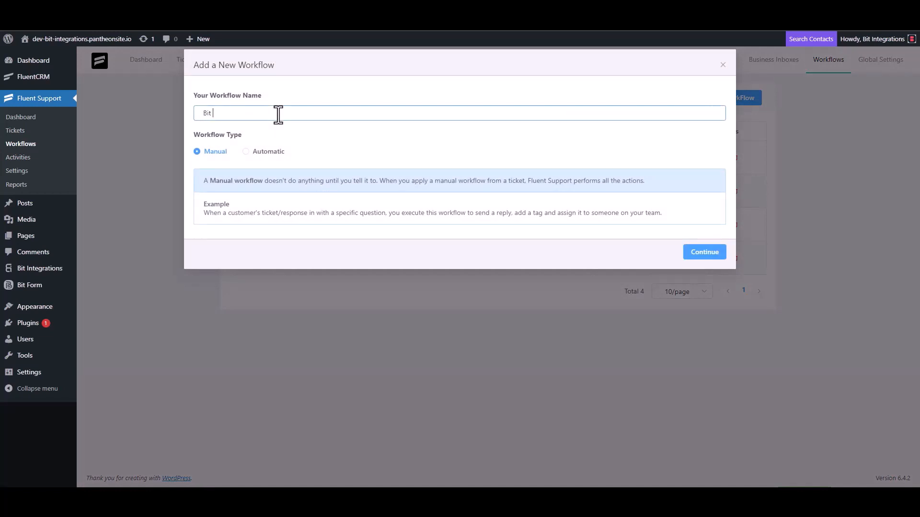
type(" Integrations")
left_click(256, 152)
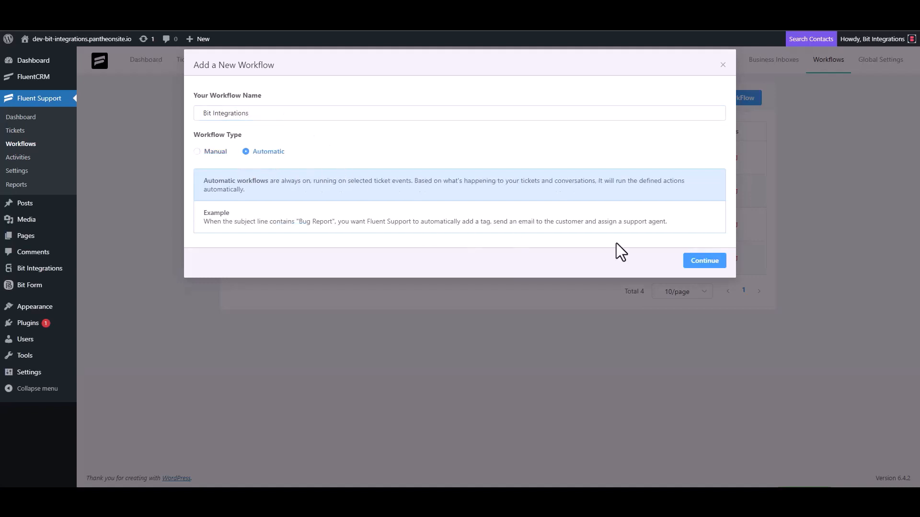
left_click(702, 261)
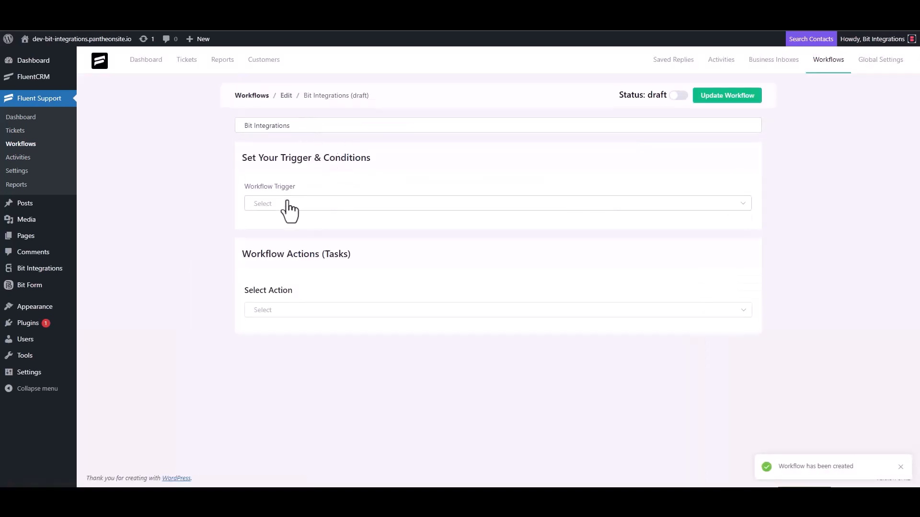
Set the workflow trigger to On Ticket Creation and add a Trigger Outgoing Webhook action.
left_click(286, 203)
left_click(284, 231)
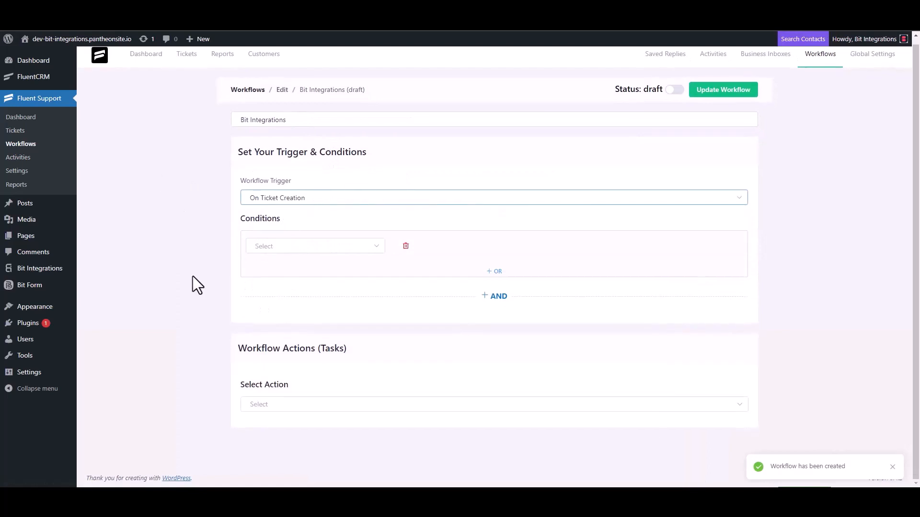
left_click(267, 404)
scroll(297, 311, "down", 5)
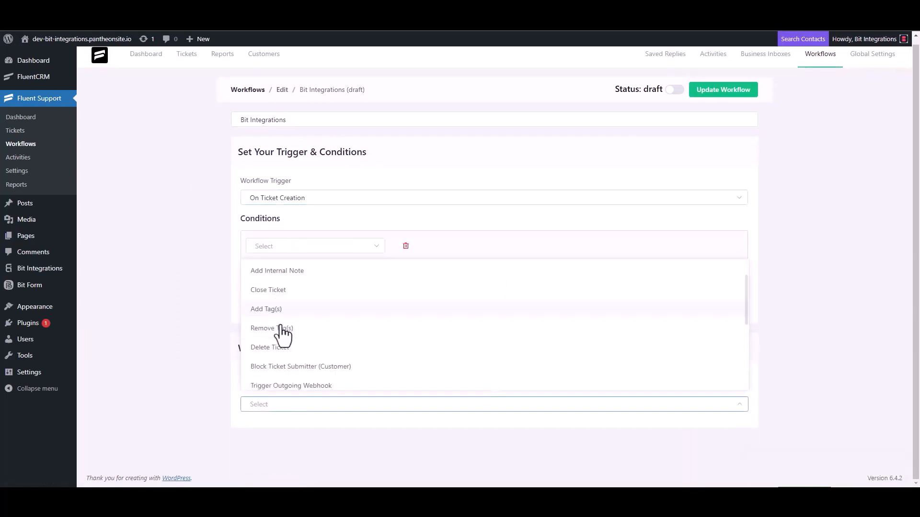
left_click(314, 273)
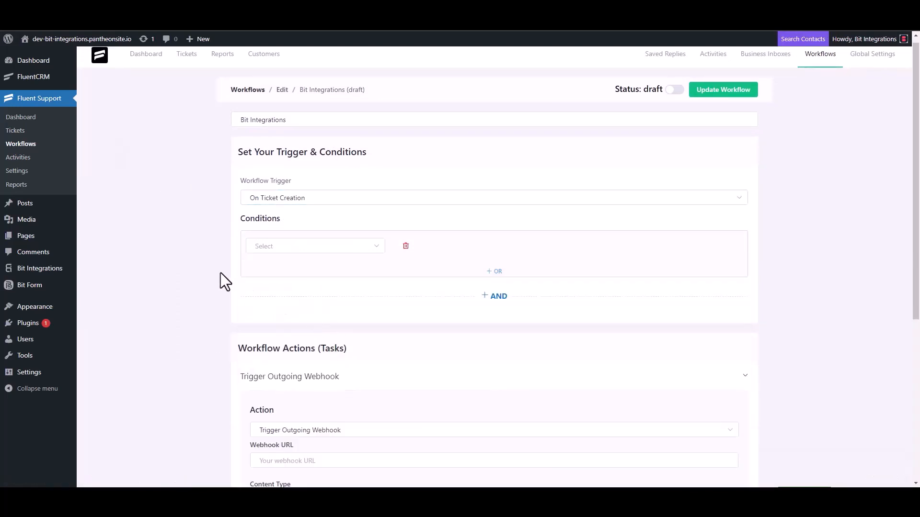
Paste the callback URL, title the action 'Bit Integrations', save it, and publish the workflow.
scroll(221, 272, "down", 4)
left_click(311, 273)
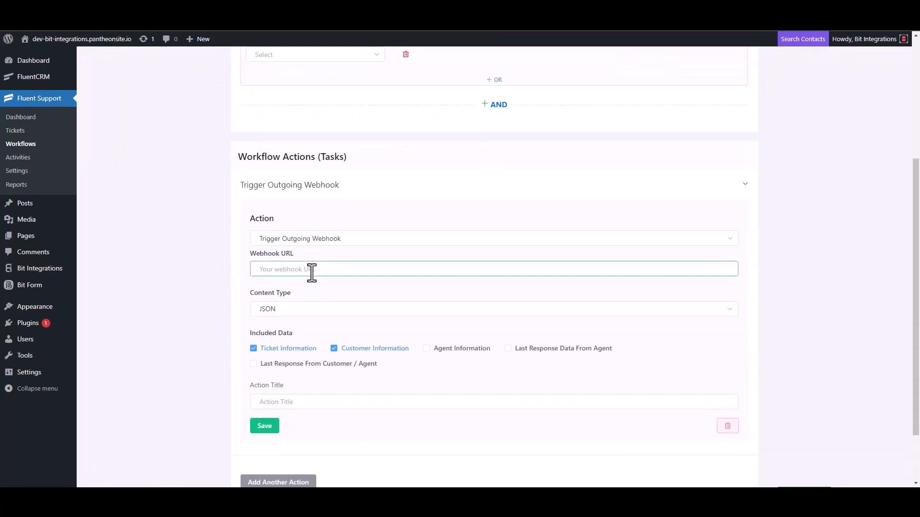
key("ctrl+v")
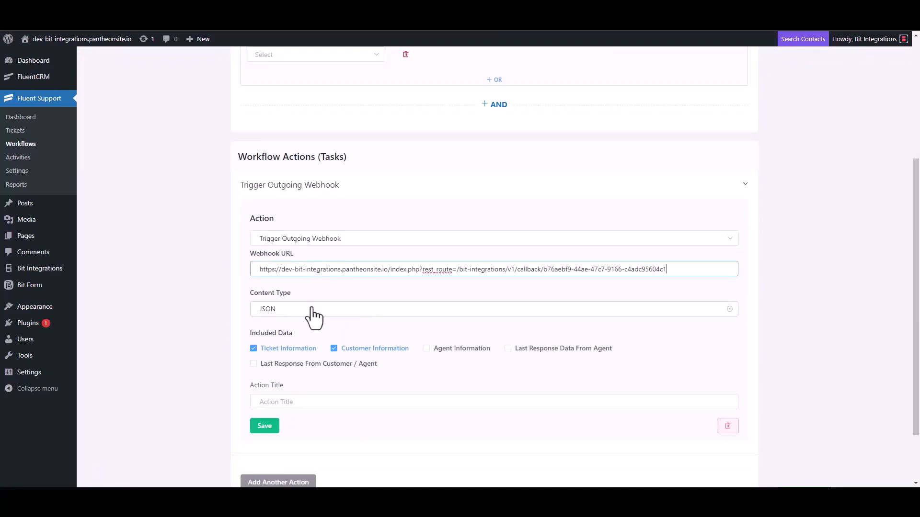
scroll(315, 319, "down", 2)
left_click(287, 334)
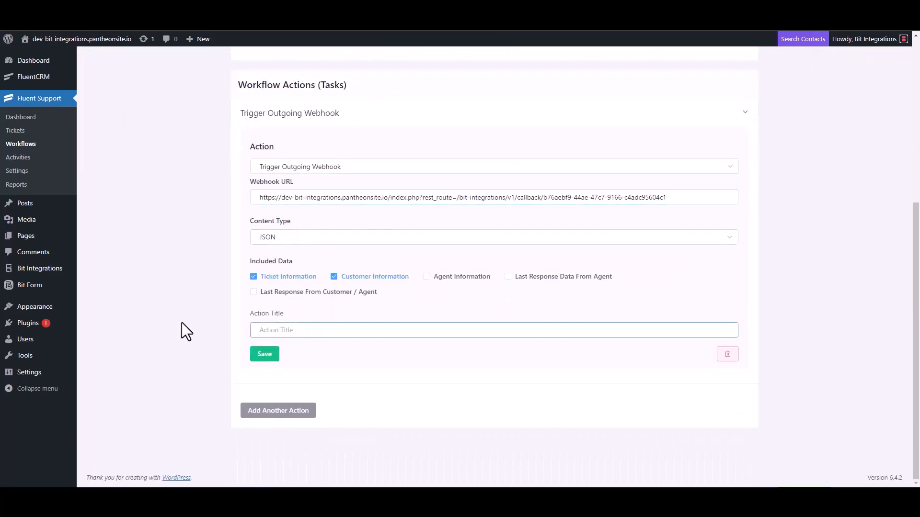
type("Bit Integrations")
left_click(261, 355)
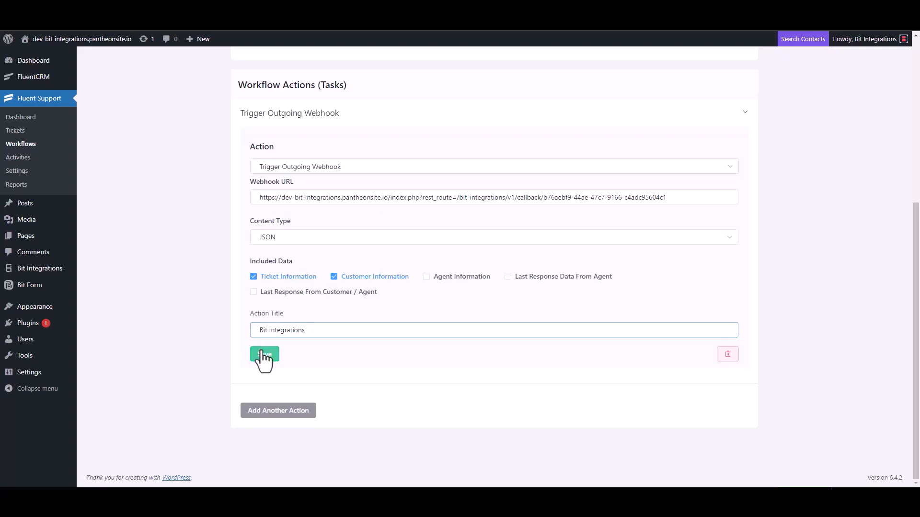
left_click(674, 88)
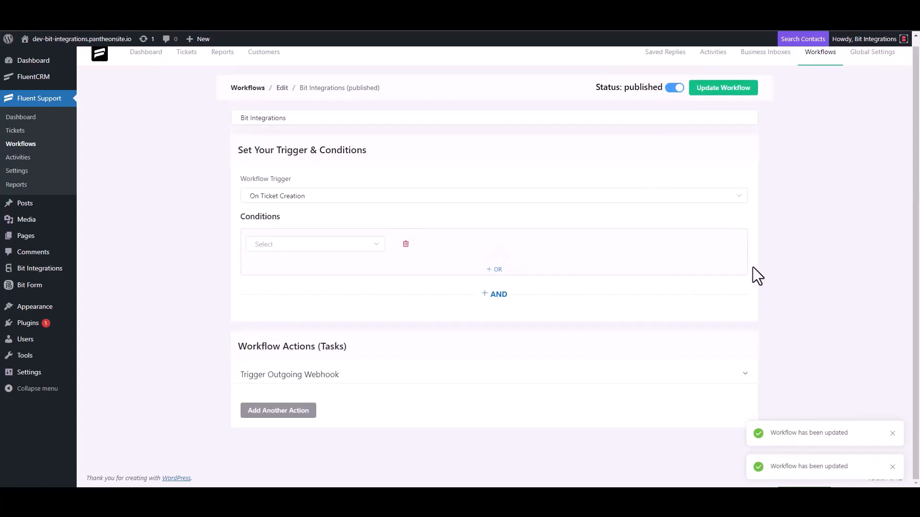
Start a new ticket, search a contact e-mail, then create a new contact named 'test' with a new e-mail.
left_click(24, 134)
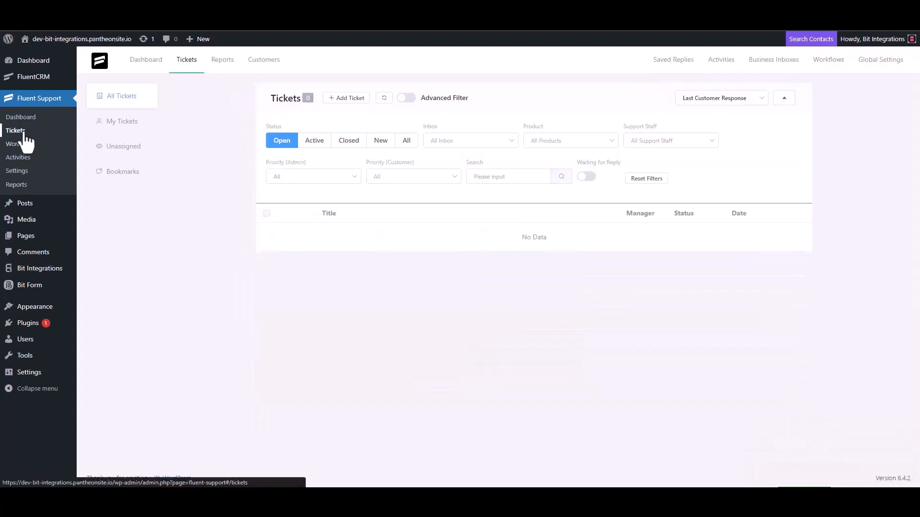
left_click(345, 99)
left_click(377, 120)
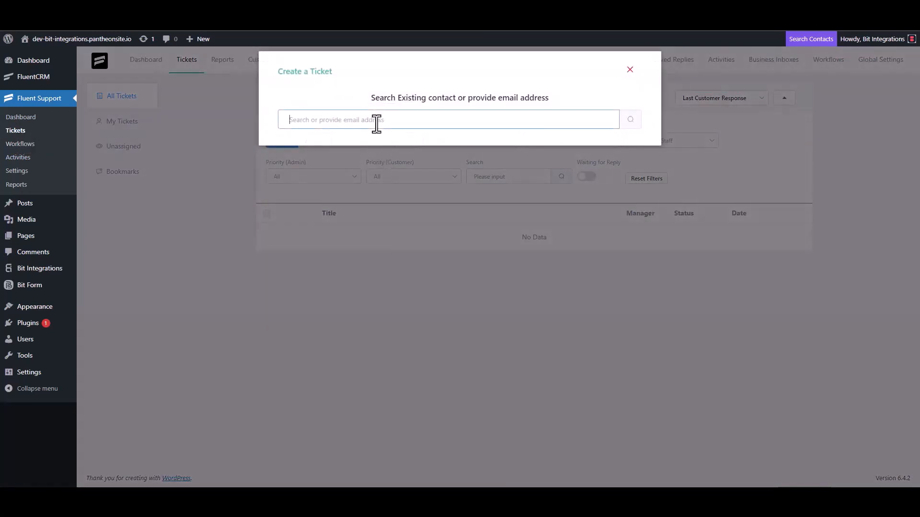
type("test@gmail.com")
left_click(630, 120)
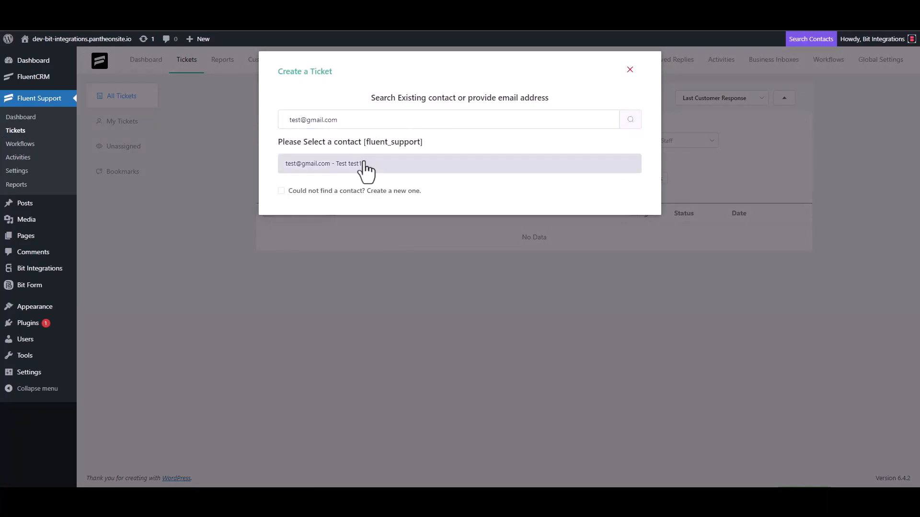
left_click(307, 191)
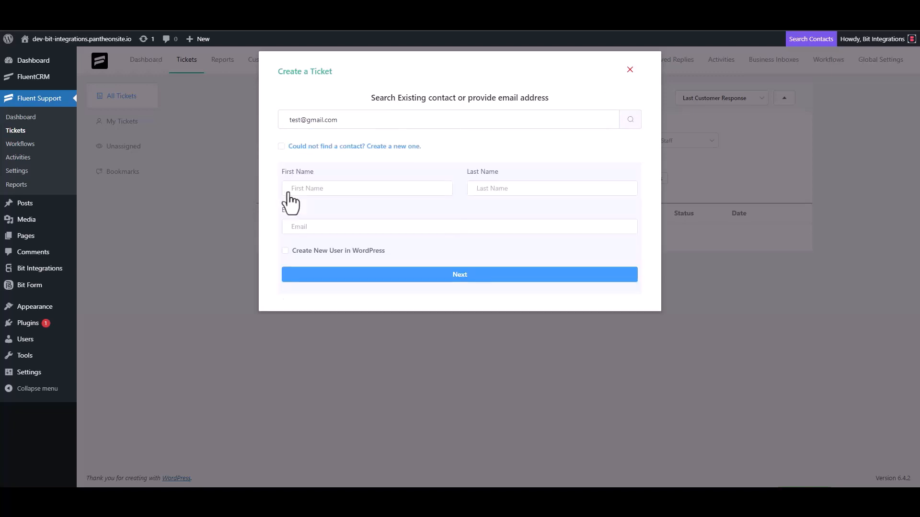
left_click(321, 190)
type("test3")
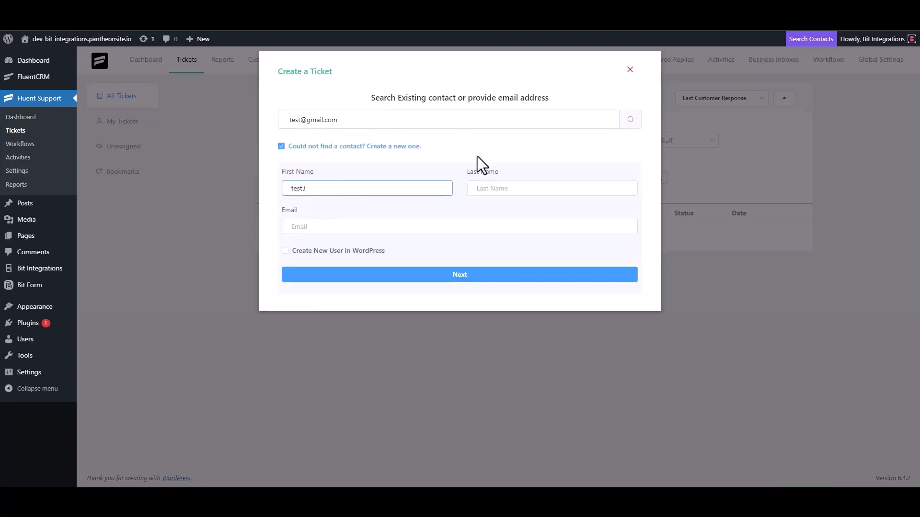
left_click(328, 227)
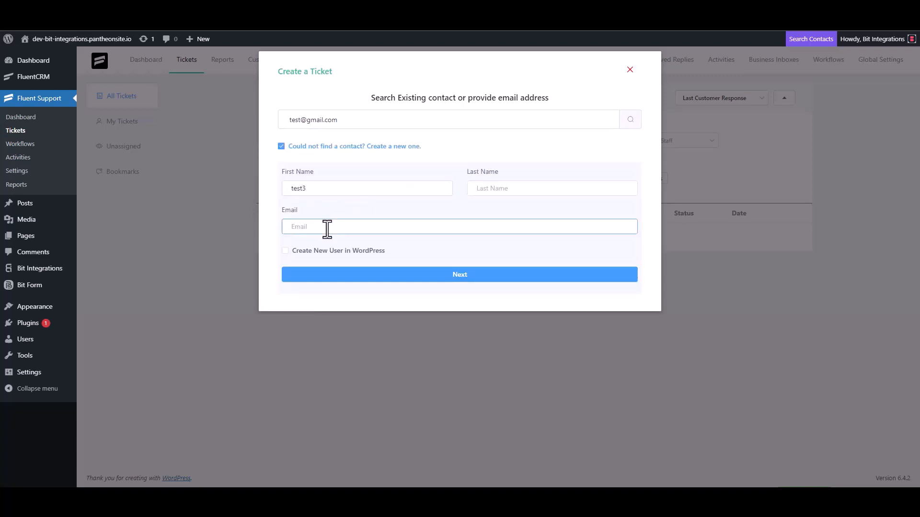
type("test3@gmail.com")
left_click(469, 275)
Submit the ticket with subject 'test' and details 'test'.
left_click(335, 173)
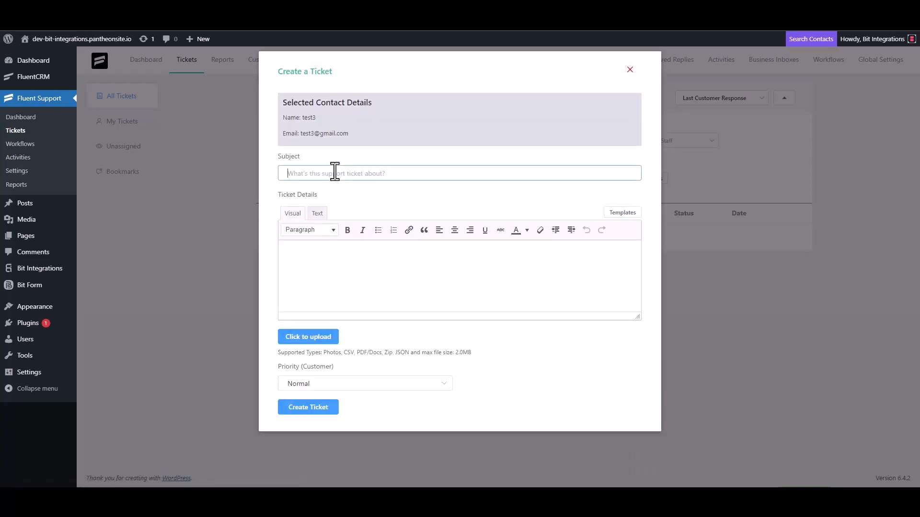
type("test")
left_click(325, 257)
type("test")
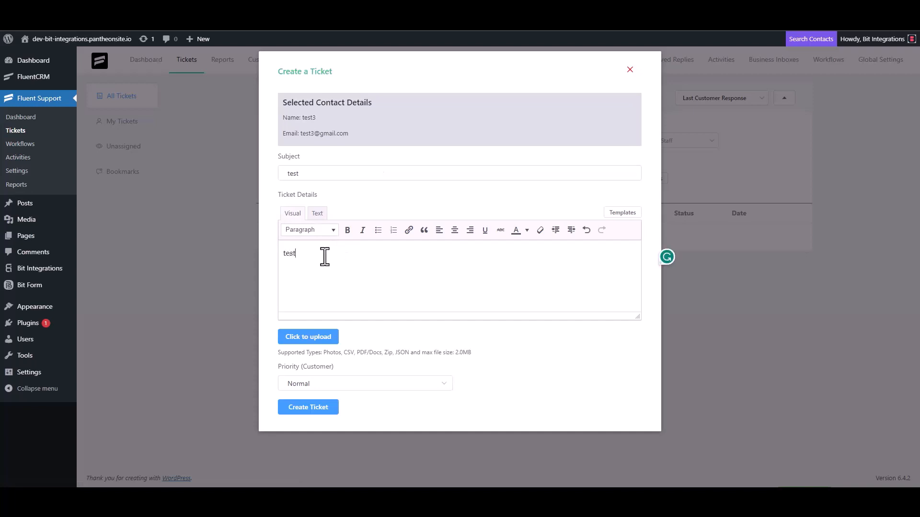
left_click(315, 406)
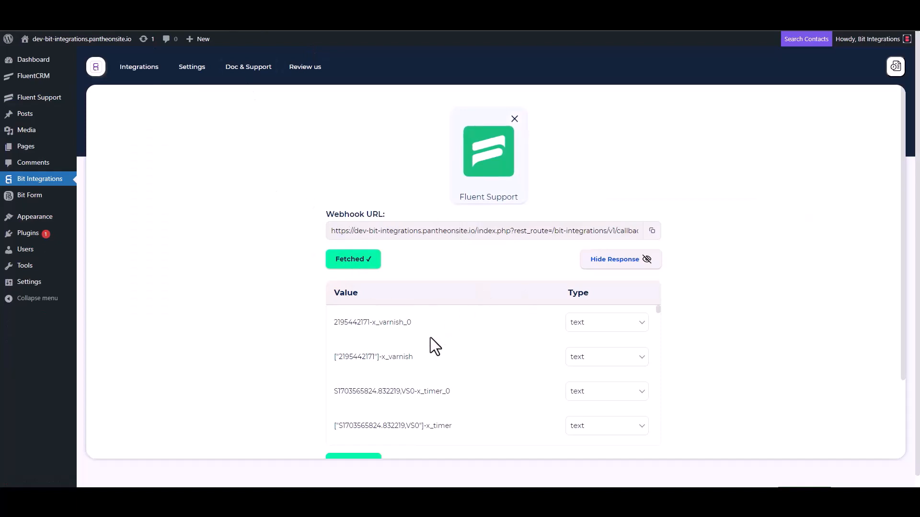
Set Zendesk as the action app via a 'zend' search and open the Zendesk API Token link.
scroll(427, 338, "down", 3)
scroll(299, 369, "down", 3)
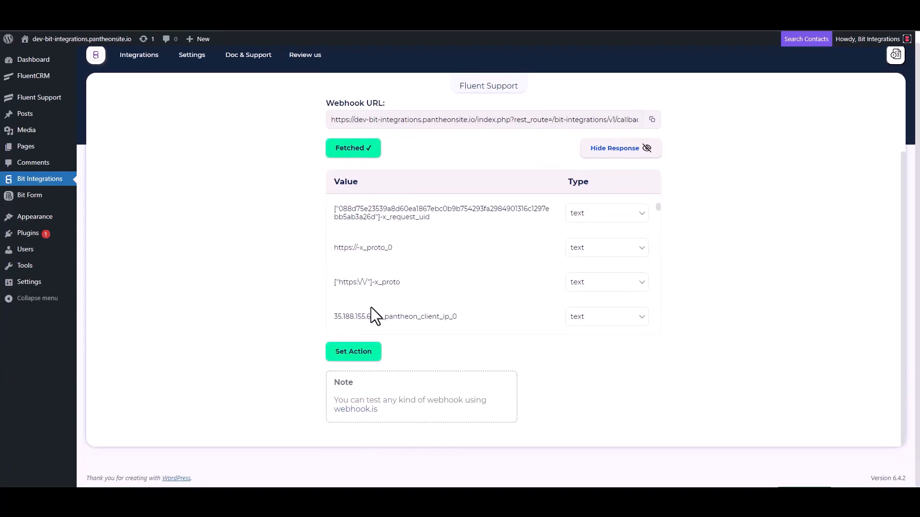
scroll(427, 259, "down", 5)
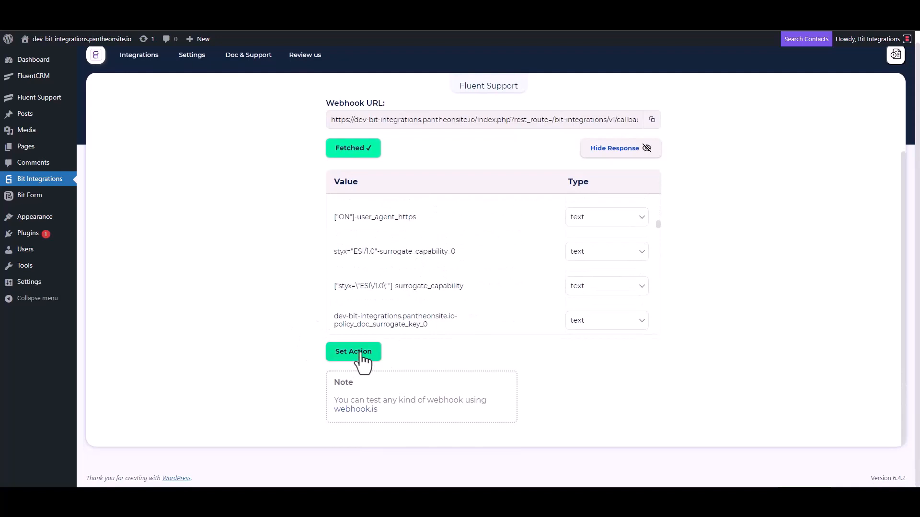
left_click(353, 352)
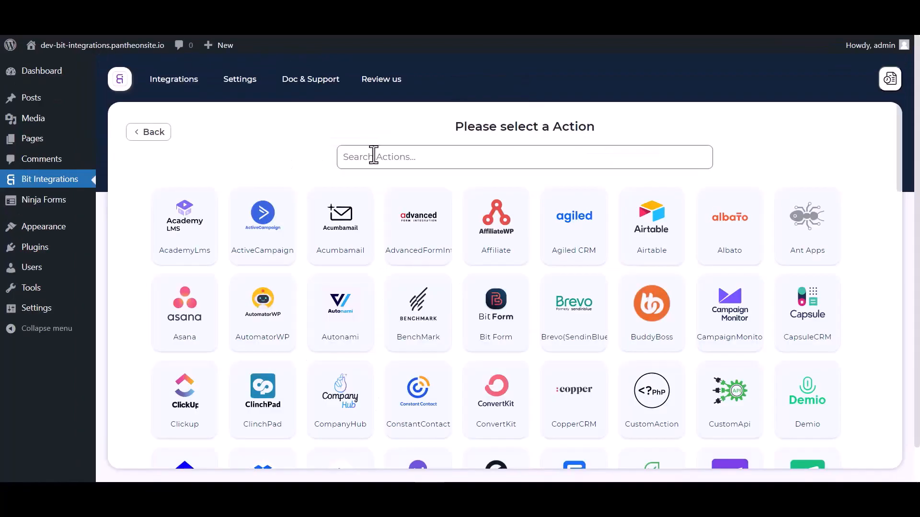
left_click(376, 154)
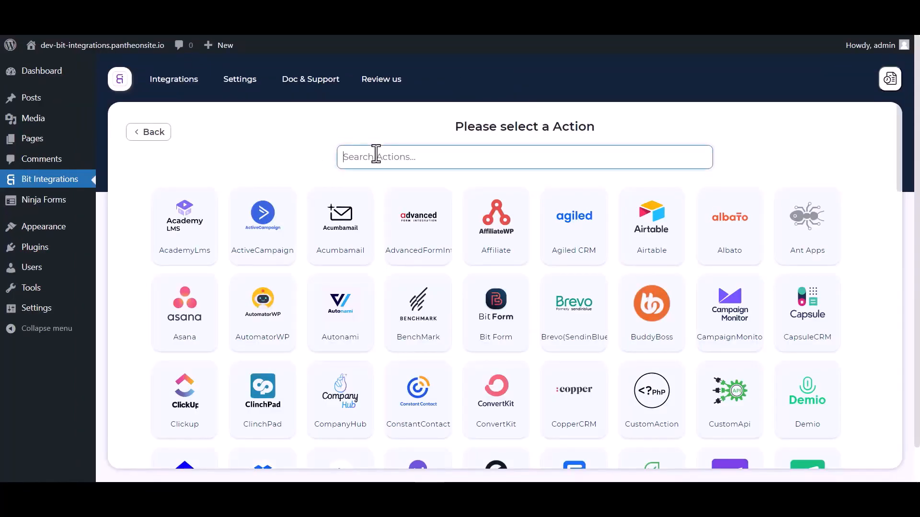
type("zend")
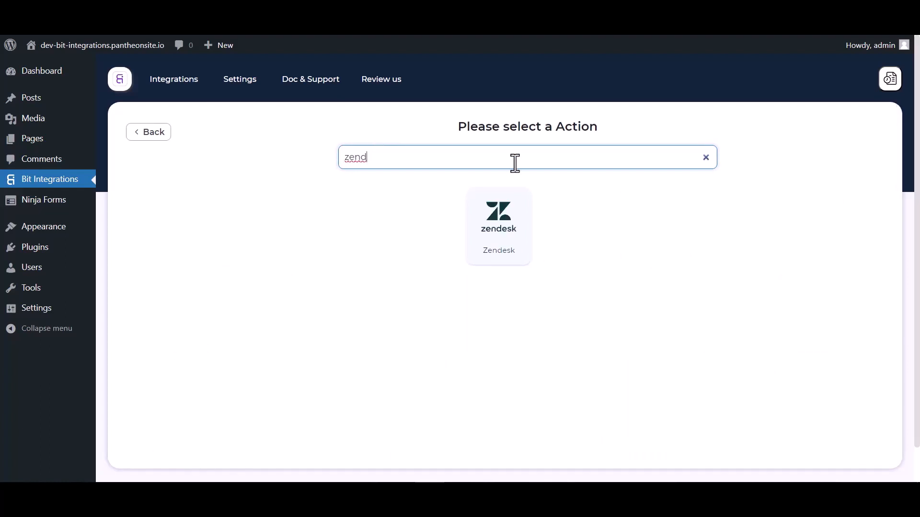
left_click(485, 222)
scroll(460, 215, "down", 1)
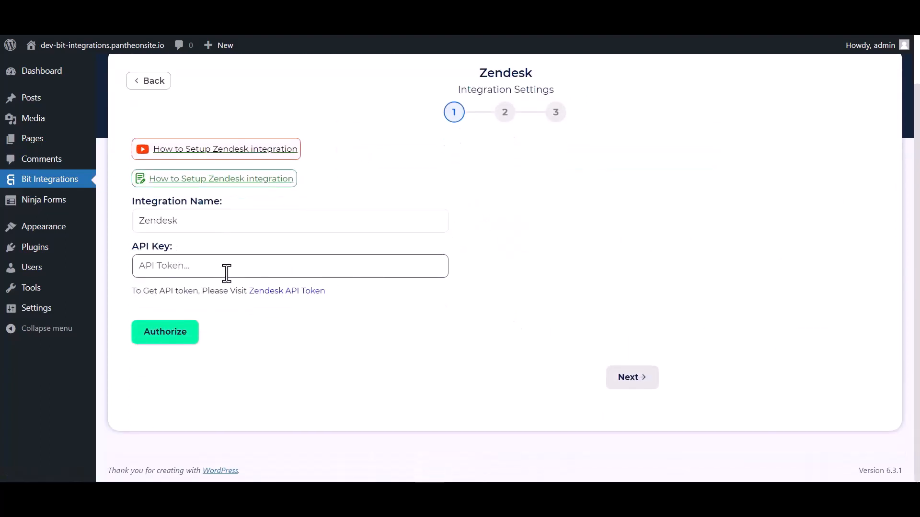
left_click(272, 293)
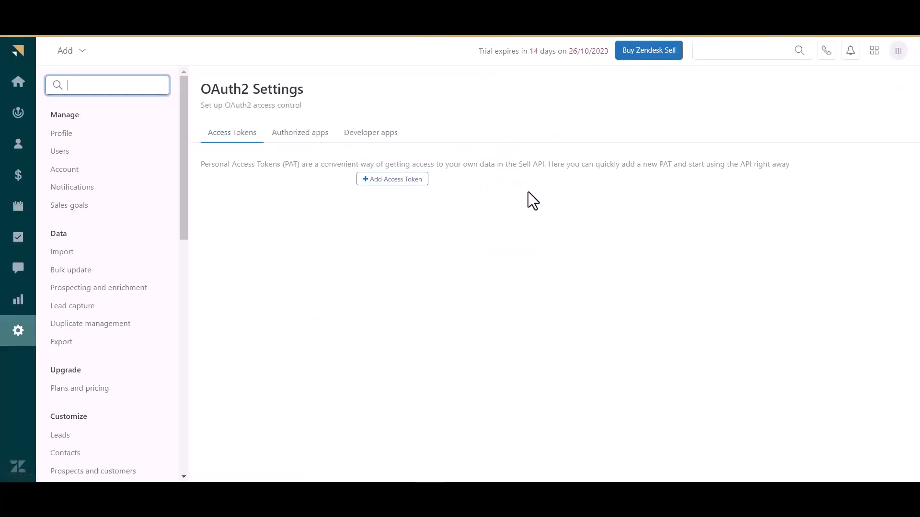
Add an access token described 'Bit Integrations', save it, and select the token value.
left_click(401, 180)
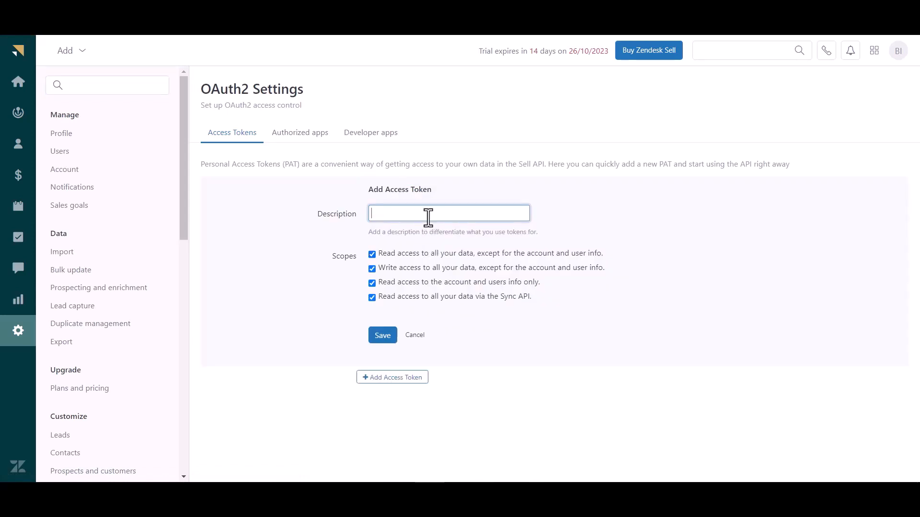
type("Bit Integrations")
left_click(381, 336)
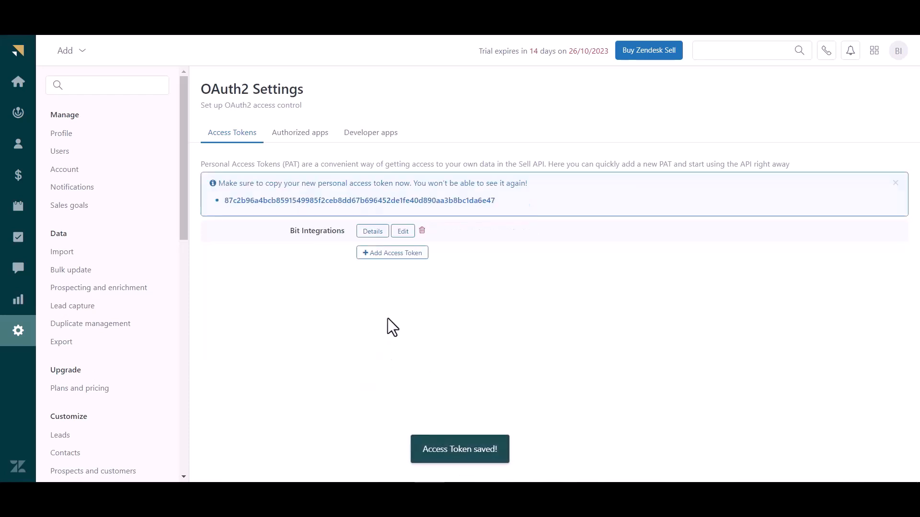
double_click(290, 200)
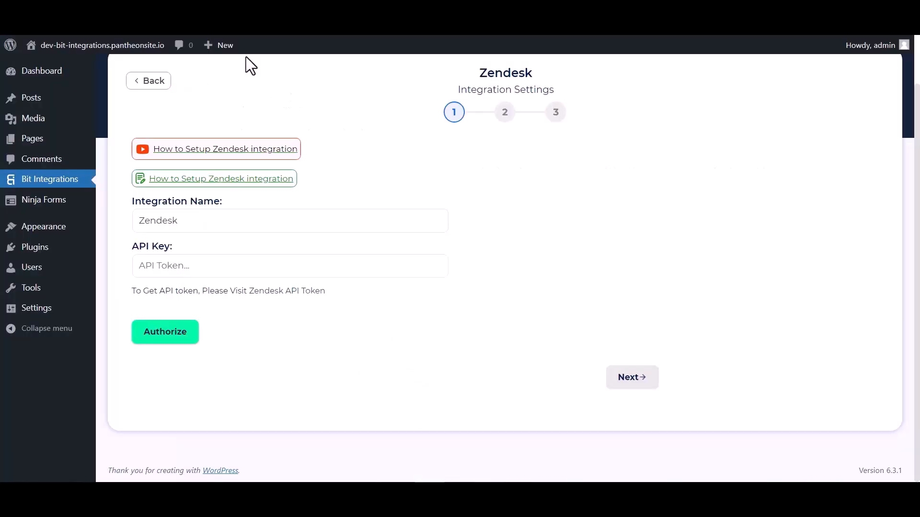
Paste the token as the Zendesk API key, authorize, and go to the next step.
left_click(209, 263)
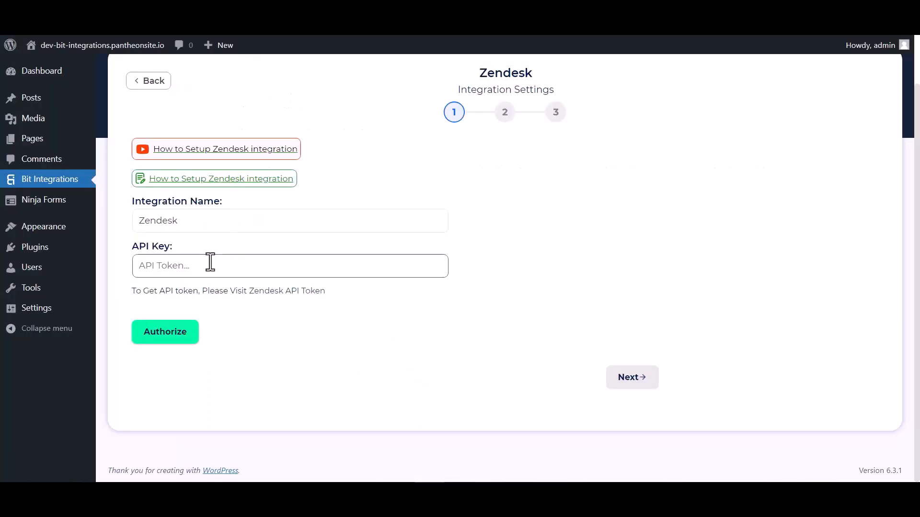
key("ctrl+v")
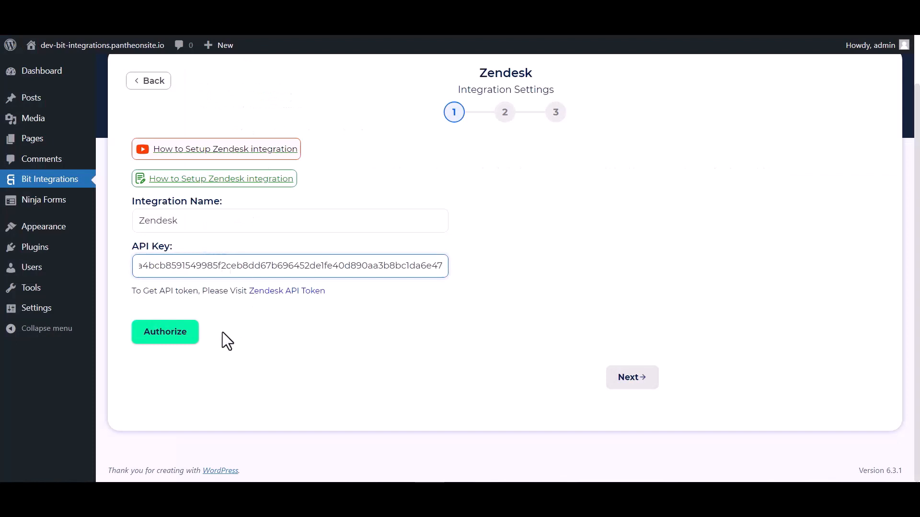
left_click(184, 338)
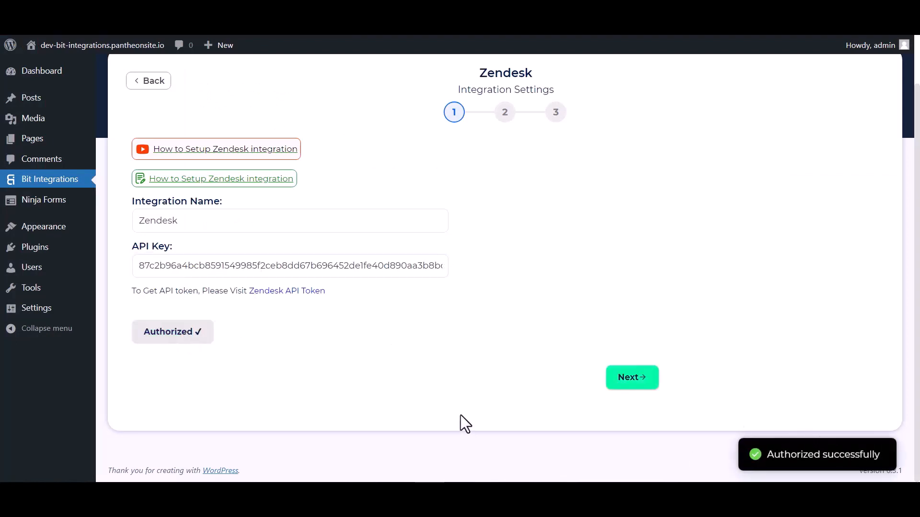
left_click(621, 383)
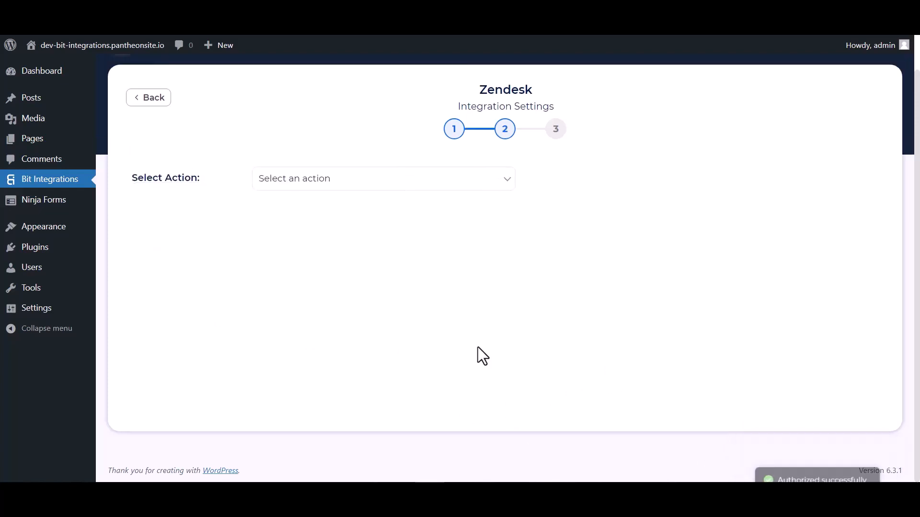
Choose Create Contact and map Last Name and First Name to the Zendesk name fields.
left_click(357, 181)
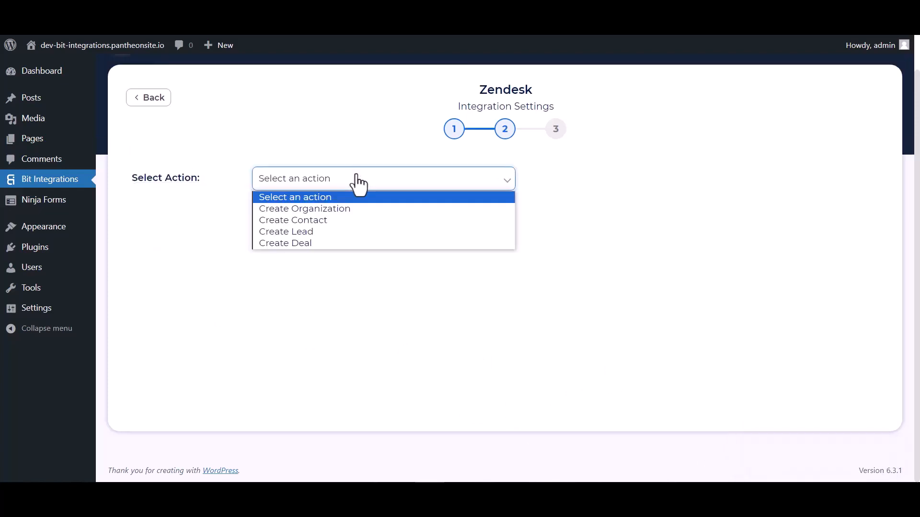
left_click(302, 221)
left_click(304, 281)
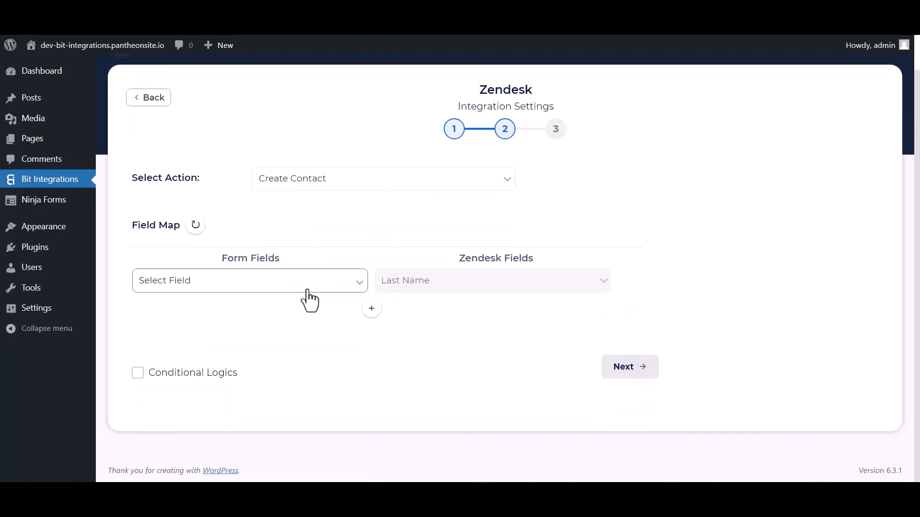
left_click(184, 332)
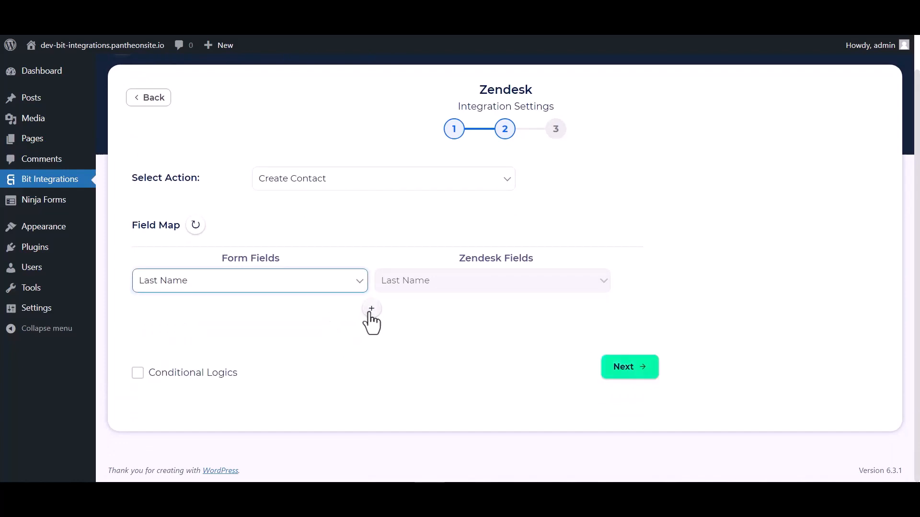
left_click(371, 309)
left_click(402, 311)
left_click(413, 113)
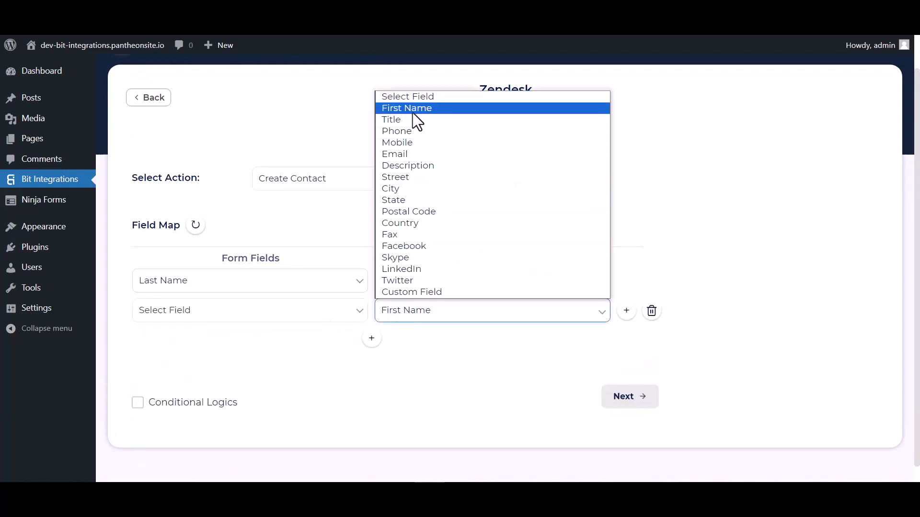
left_click(252, 314)
left_click(177, 352)
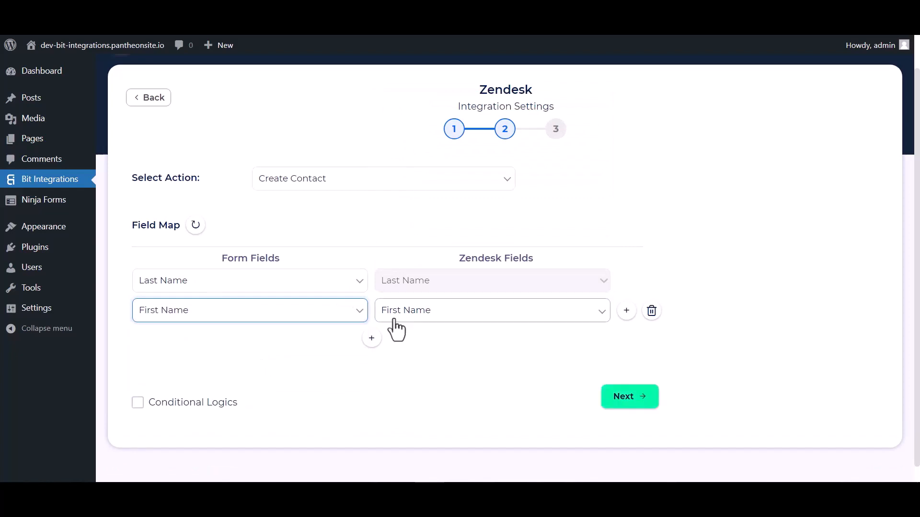
Add mappings for Email to Zendesk Email and Phone to Zendesk Phone.
scroll(390, 328, "down", 1)
left_click(371, 321)
left_click(418, 327)
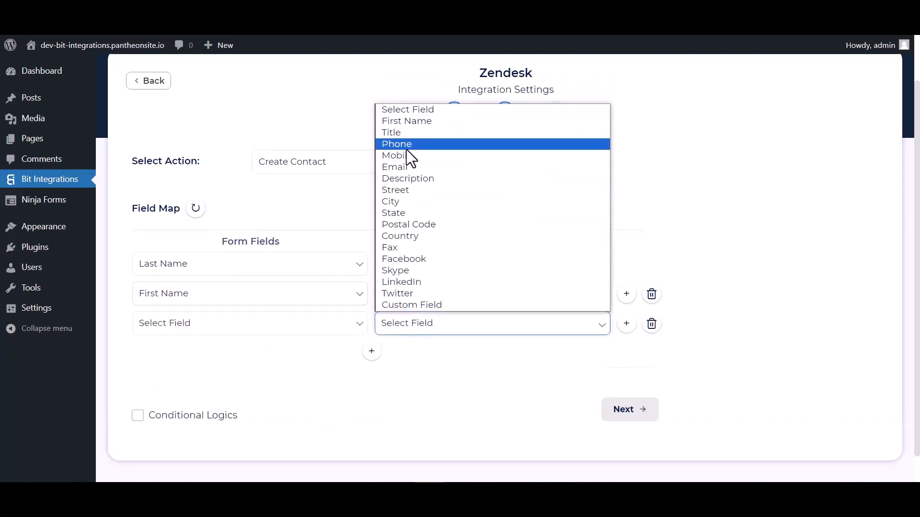
left_click(400, 168)
left_click(299, 325)
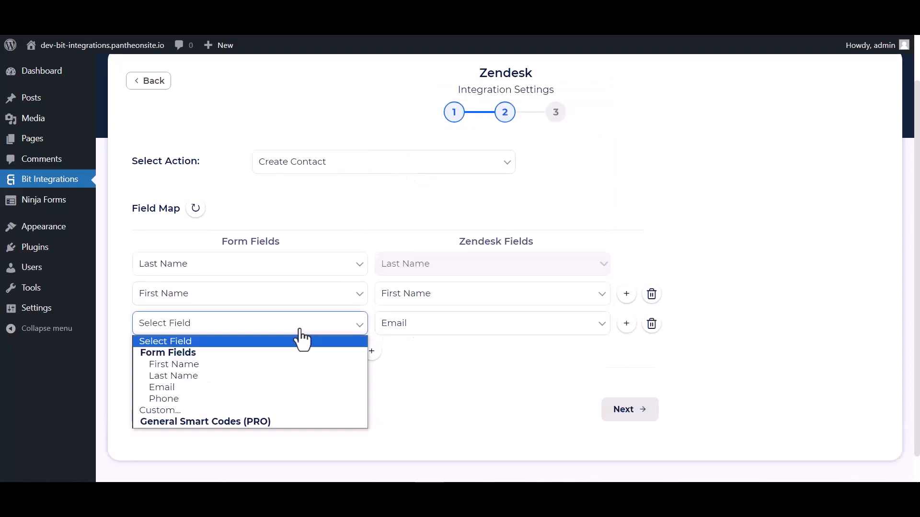
left_click(173, 384)
left_click(372, 351)
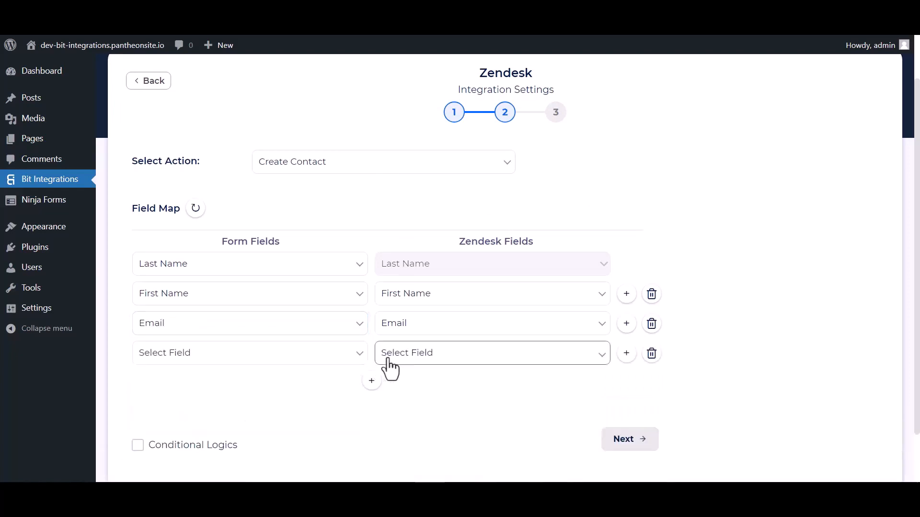
left_click(389, 354)
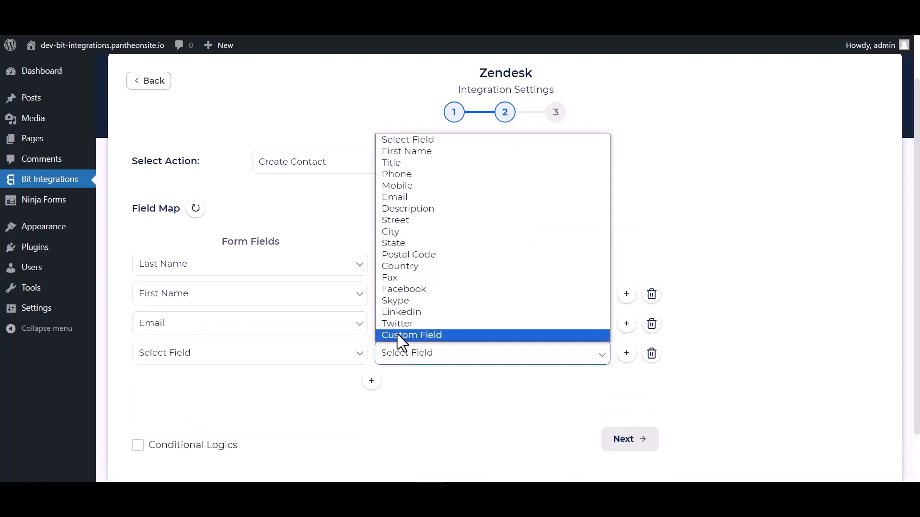
left_click(401, 175)
left_click(306, 357)
left_click(168, 429)
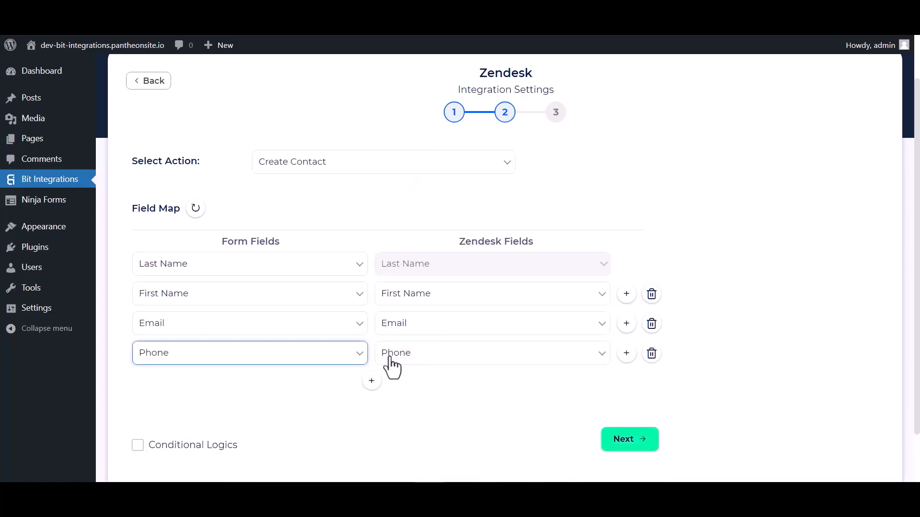
Toggle Conditional Logics on and back off, then proceed and Finish & Save the integration.
scroll(413, 341, "down", 2)
left_click(137, 386)
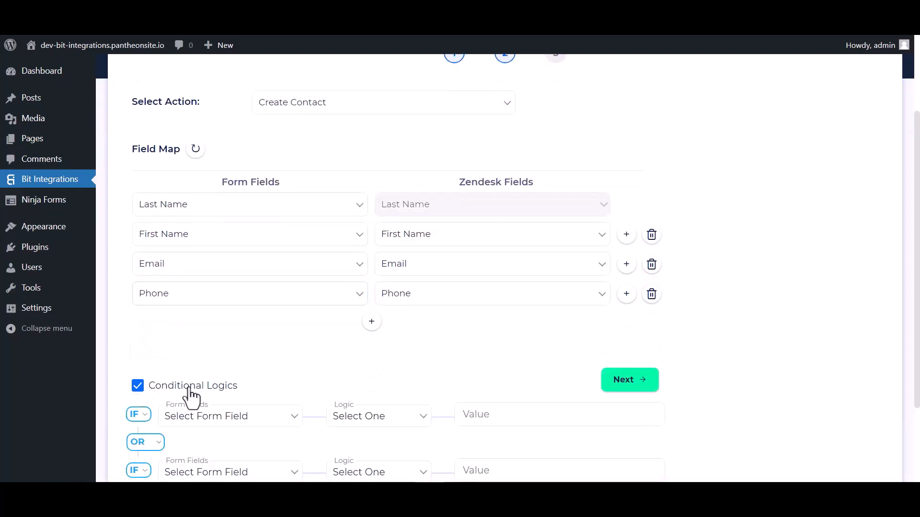
scroll(306, 388, "down", 4)
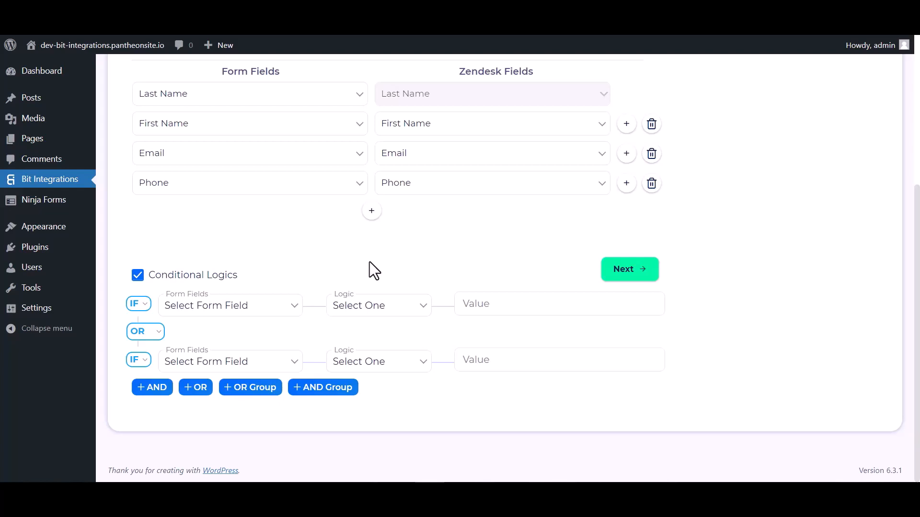
left_click(139, 277)
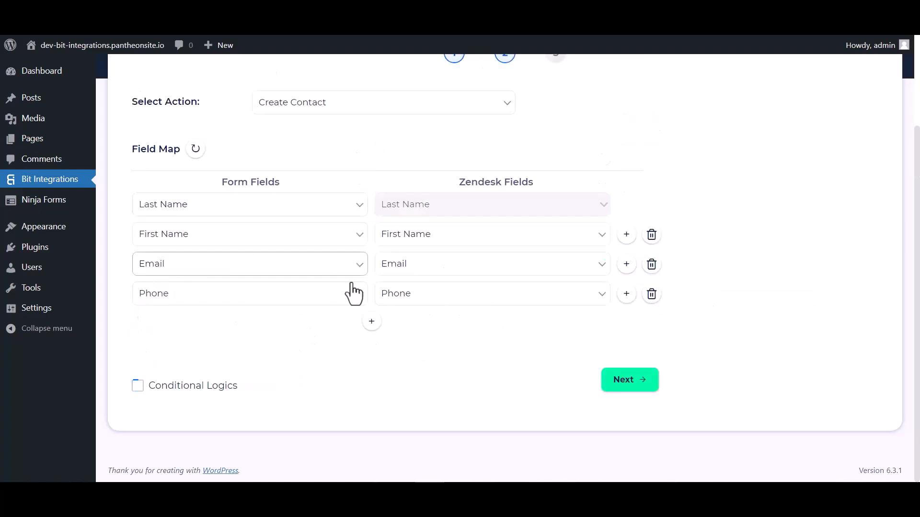
left_click(620, 388)
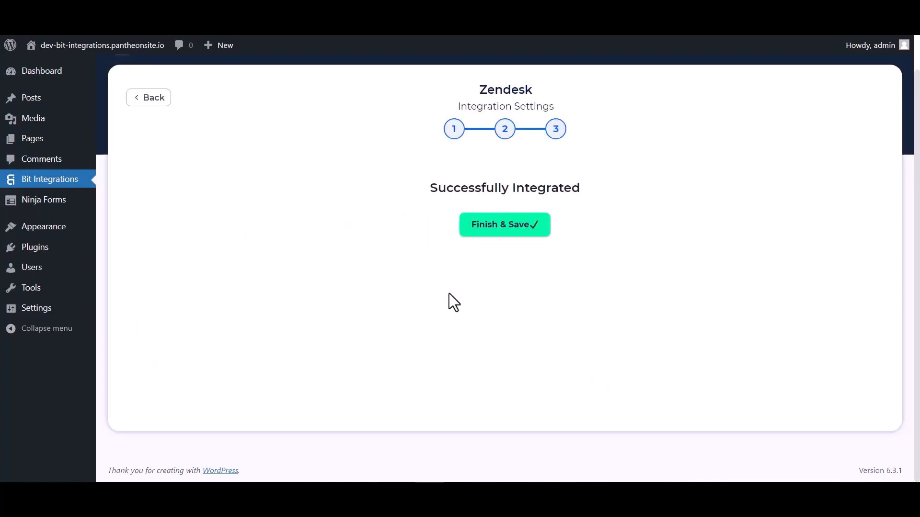
left_click(504, 224)
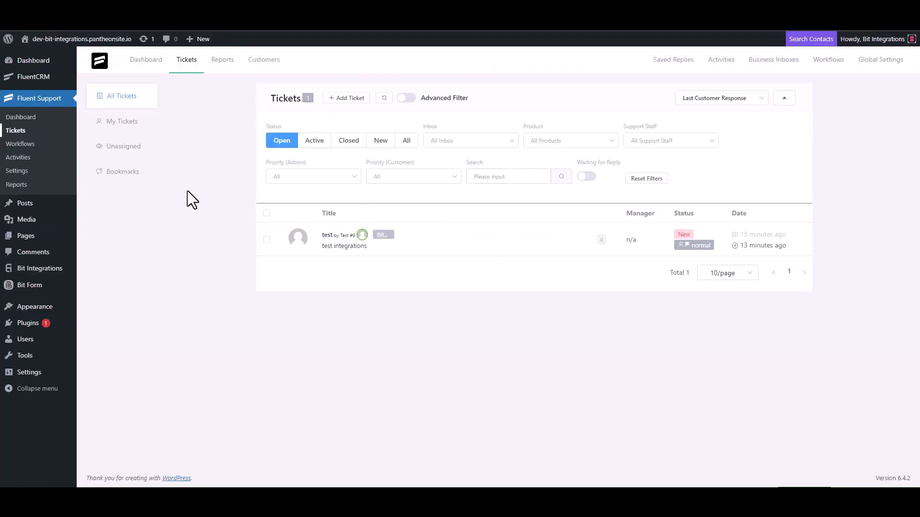
Start a new ticket, search for the support e-mail, and choose to create a new contact.
left_click(346, 98)
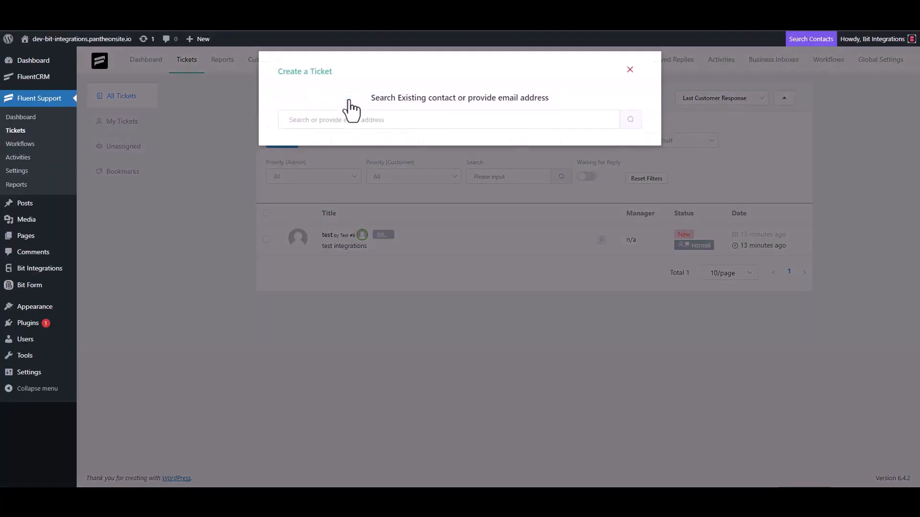
left_click(334, 125)
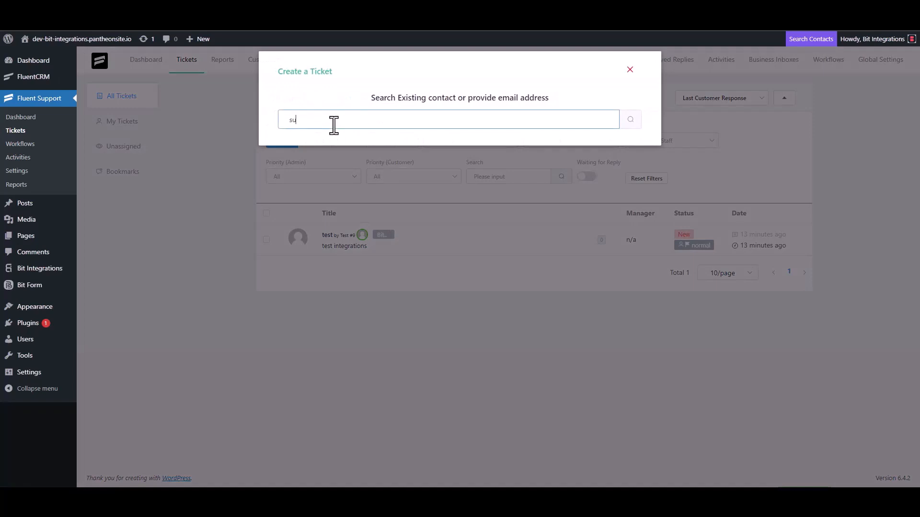
left_click(632, 122)
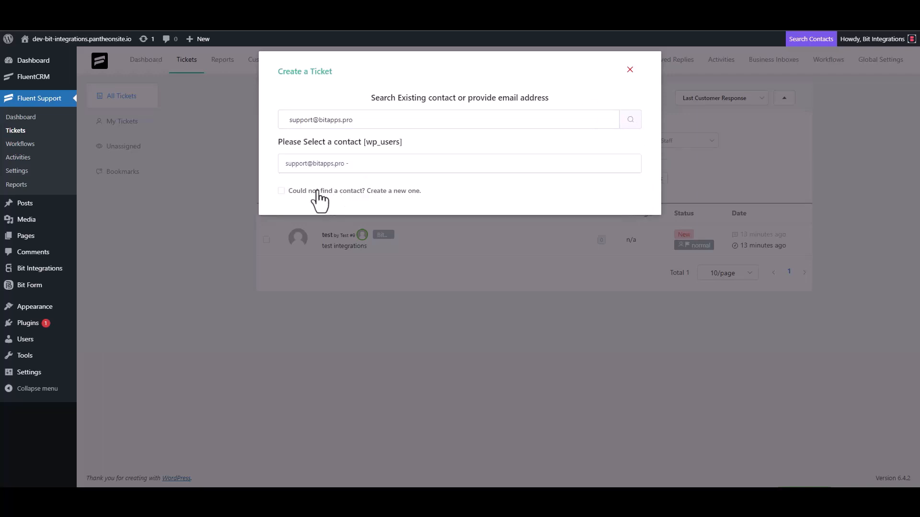
left_click(317, 190)
Fill in the contact as Bit Integrations with the support e-mail and continue to ticket details.
left_click(324, 189)
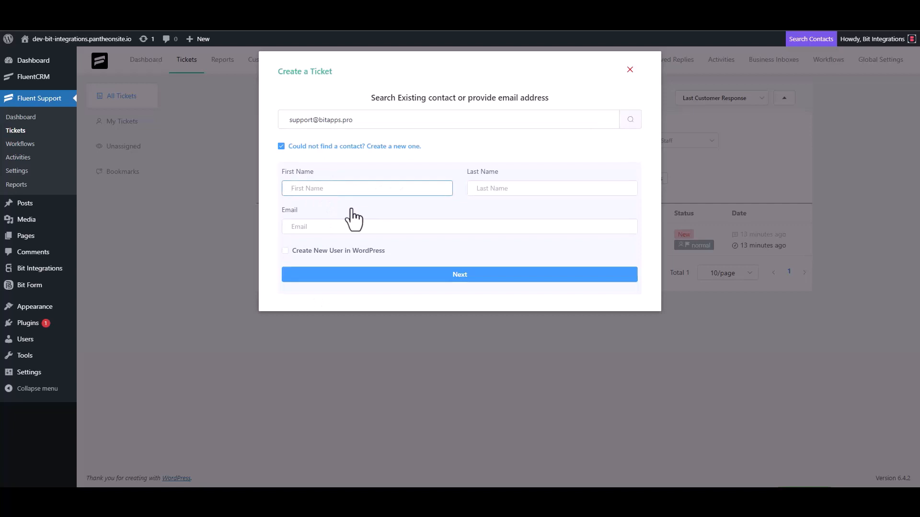
type("Bit")
left_click(492, 189)
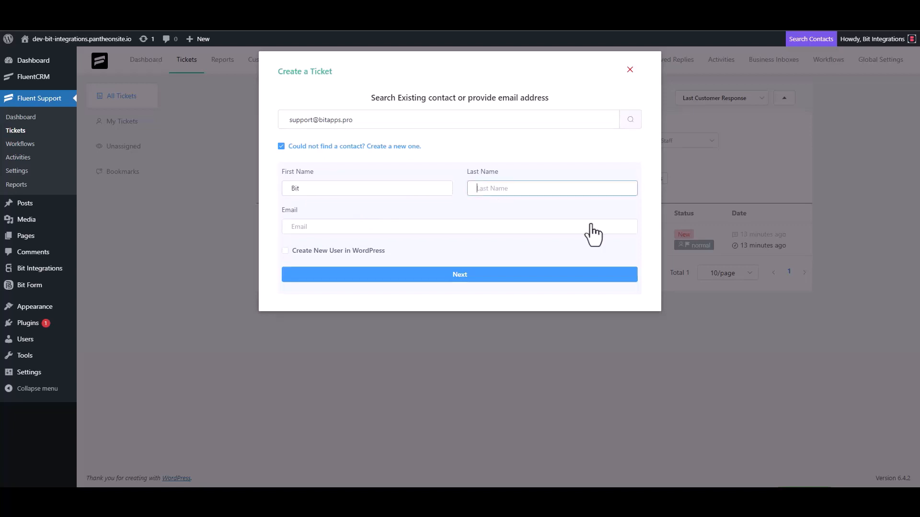
type("U")
key("BackSpace")
type("Integrations")
left_click(361, 230)
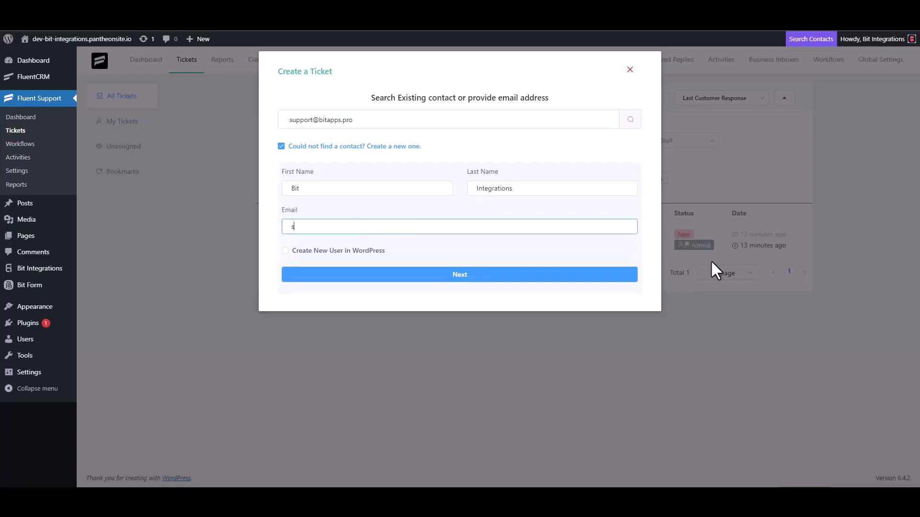
left_click(488, 275)
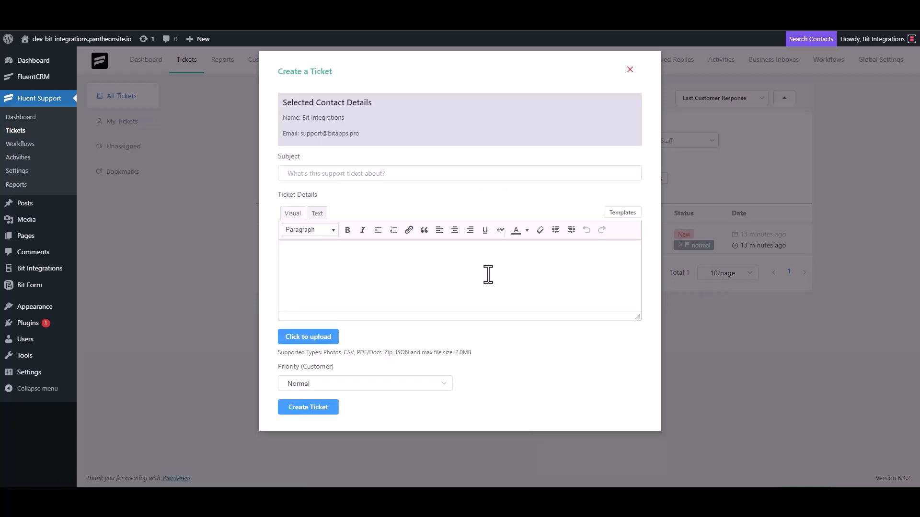
Create the ticket with subject 'bit integrations' and details 'bit Integrations'.
left_click(353, 174)
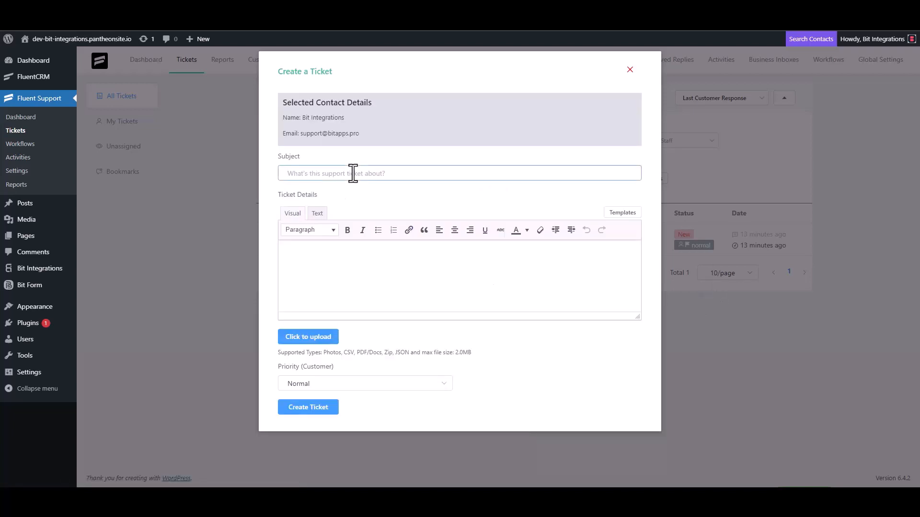
type("bit integrations")
left_click(333, 254)
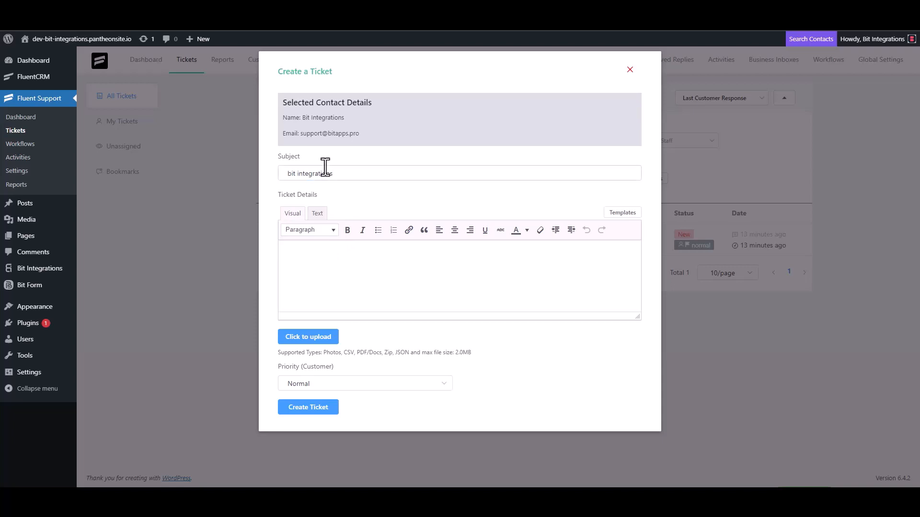
type("bit Integrations")
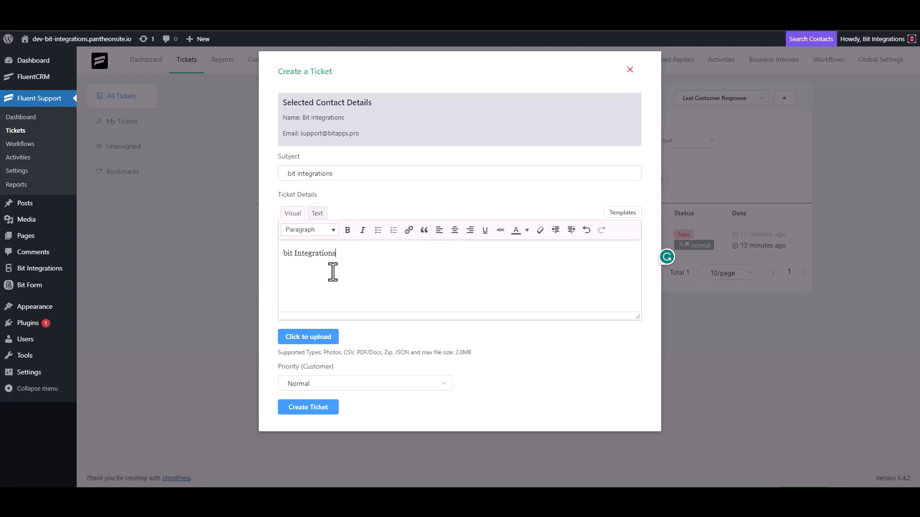
left_click(311, 406)
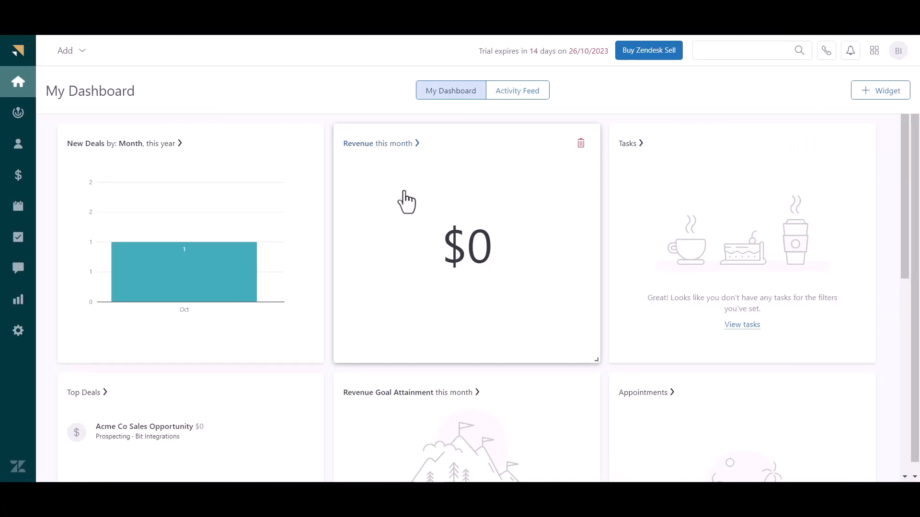
Open the Bit Integrations contact from Zendesk Sell's Contacts list to check its work phone and email.
left_click(18, 146)
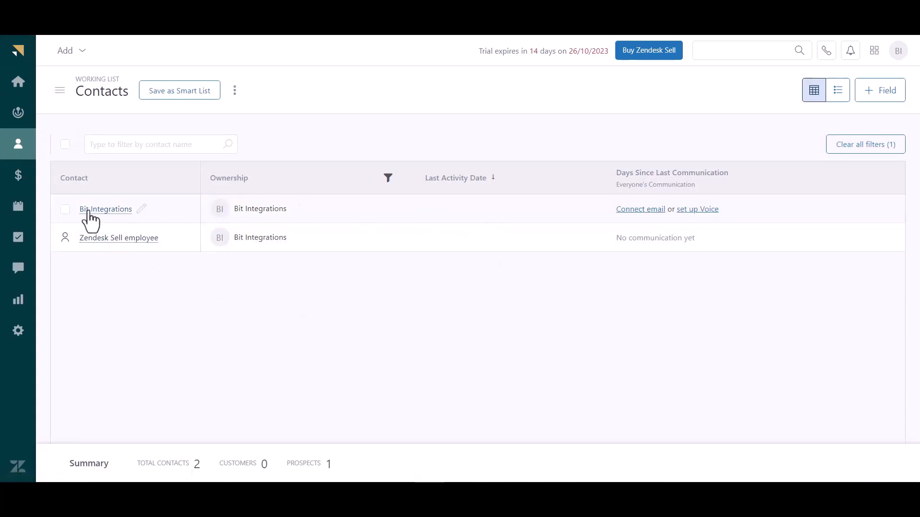
left_click(65, 210)
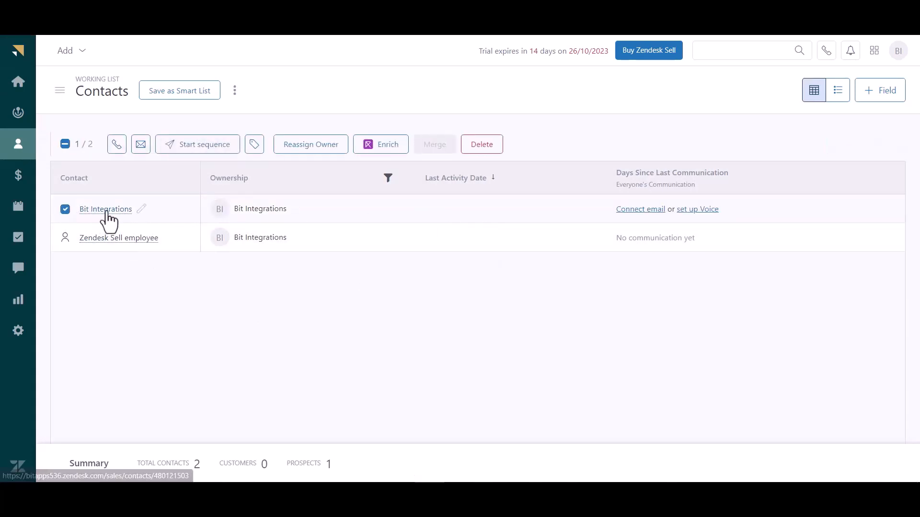
left_click(108, 216)
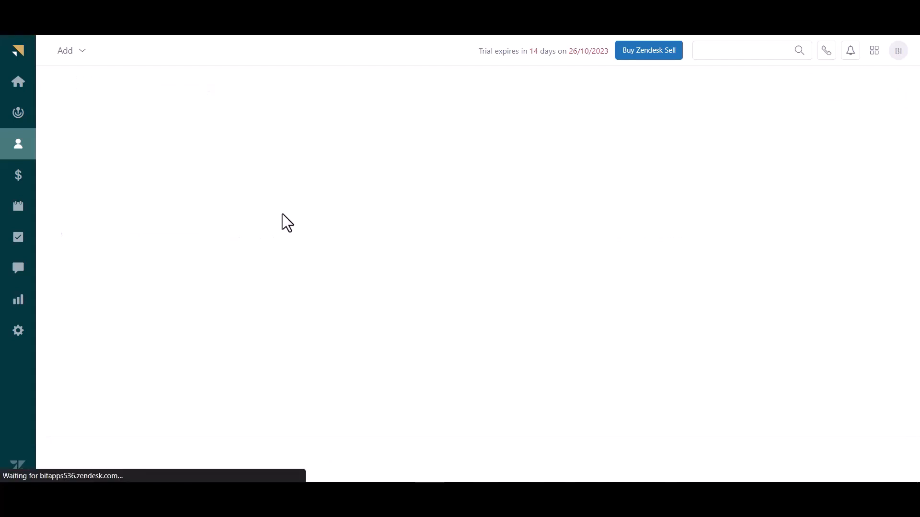